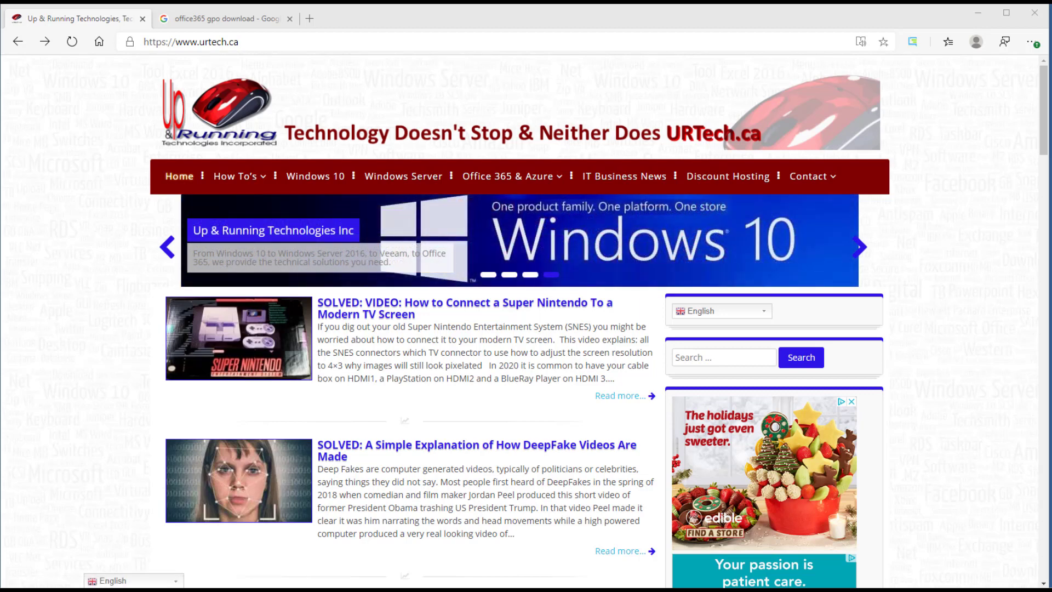
Go back from the Google results to Microsoft's Office 365 ADMX/ADML template download page.
{"action": "left_click", "coordinate": [235, 20]}
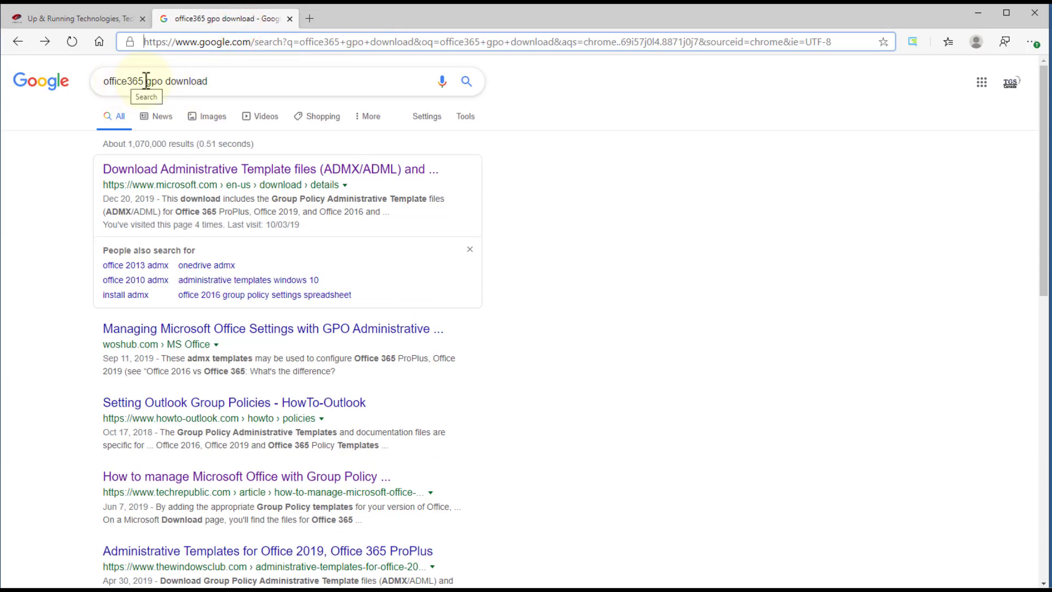
{"action": "left_click", "coordinate": [48, 42]}
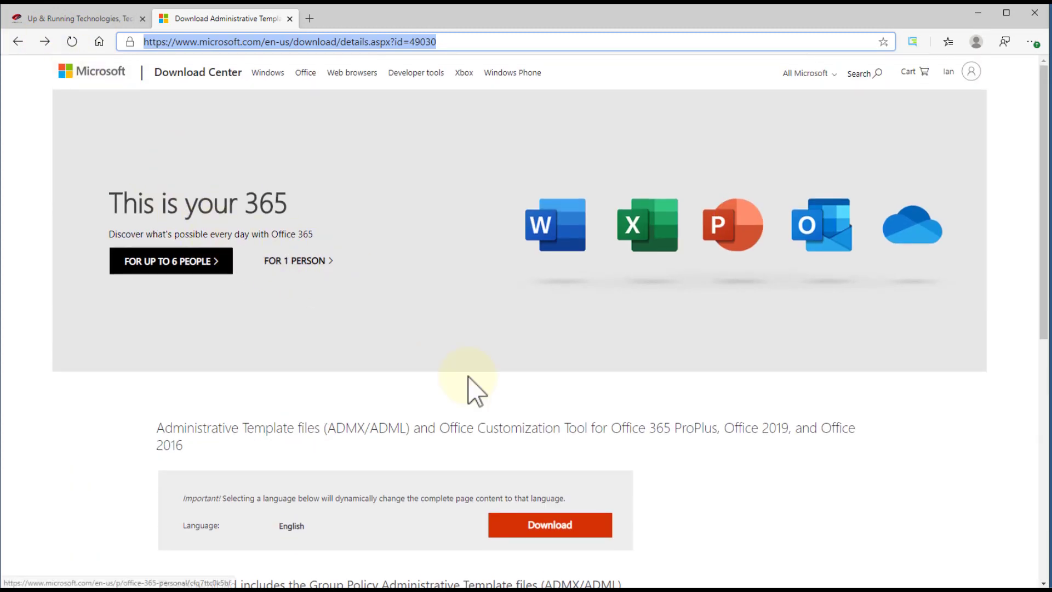
{"action": "scroll", "coordinate": [474, 387], "scroll_direction": "down", "scroll_amount": 4}
{"action": "left_click", "coordinate": [44, 41]}
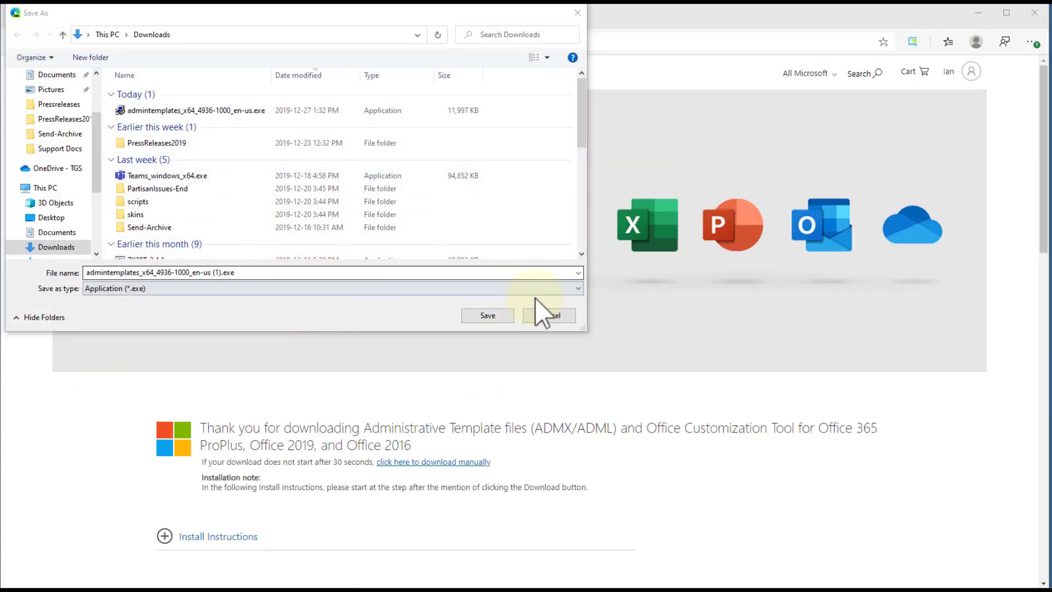
Cancel re-saving the admintemplates installer, since it is already in Downloads.
{"action": "left_click", "coordinate": [549, 316]}
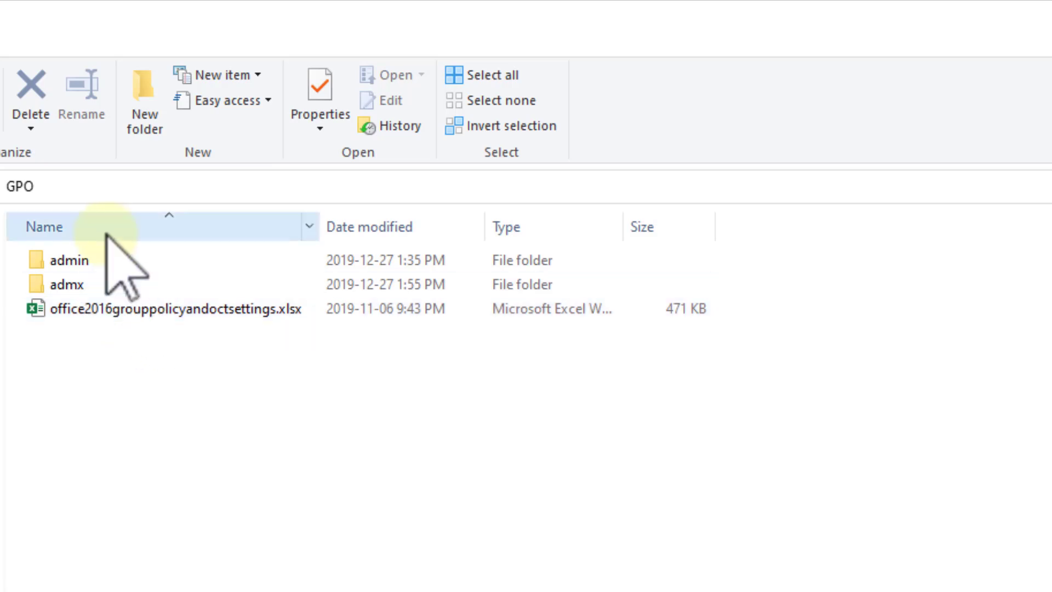
Inspect the admin folder, then return to GPO and open the admx folder.
{"action": "double_click", "coordinate": [88, 259]}
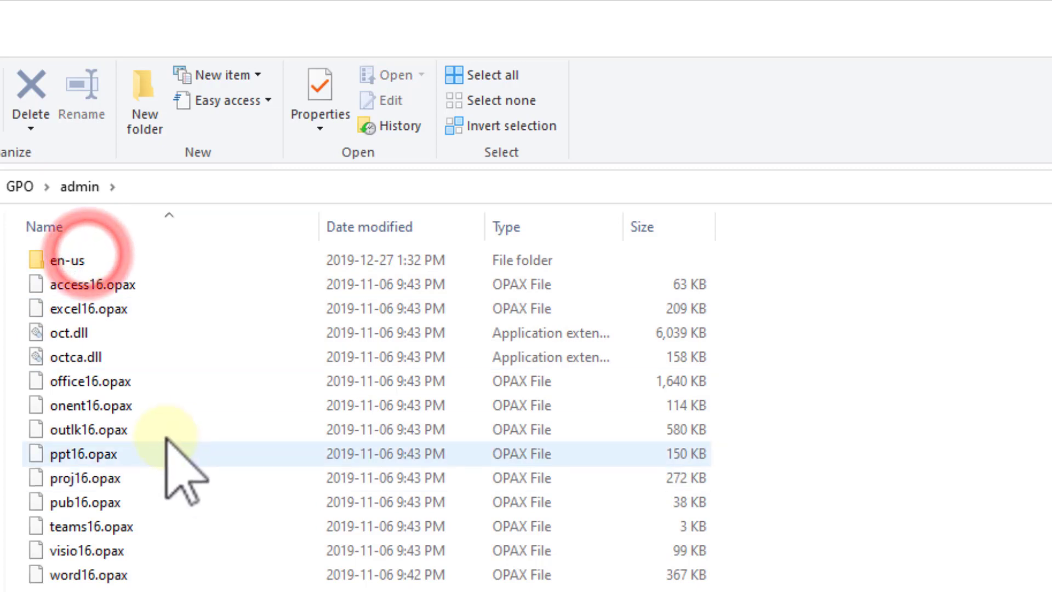
{"action": "key", "text": "alt+Up"}
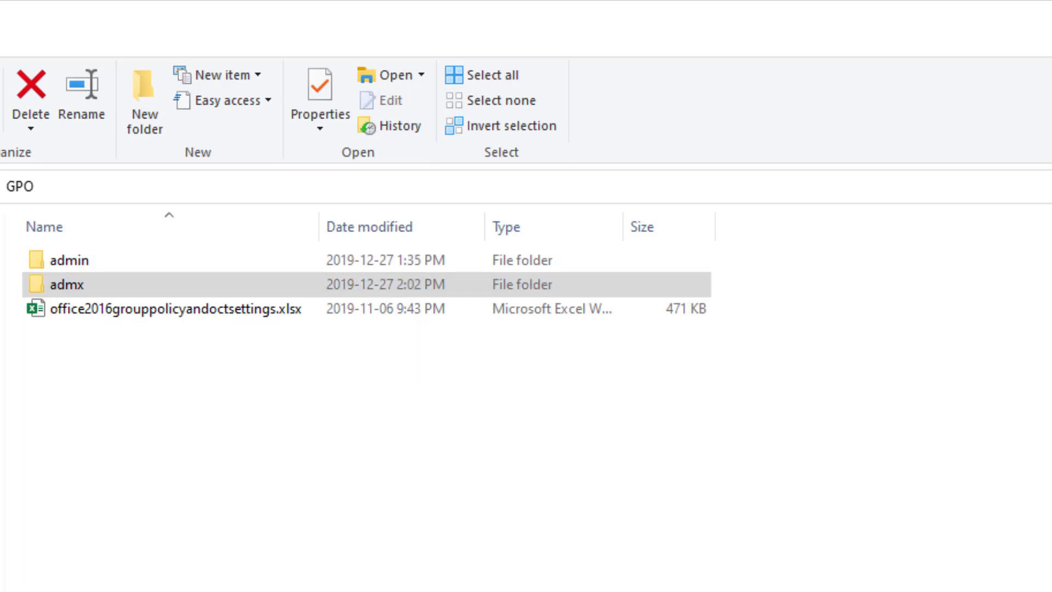
{"action": "left_click", "coordinate": [74, 284]}
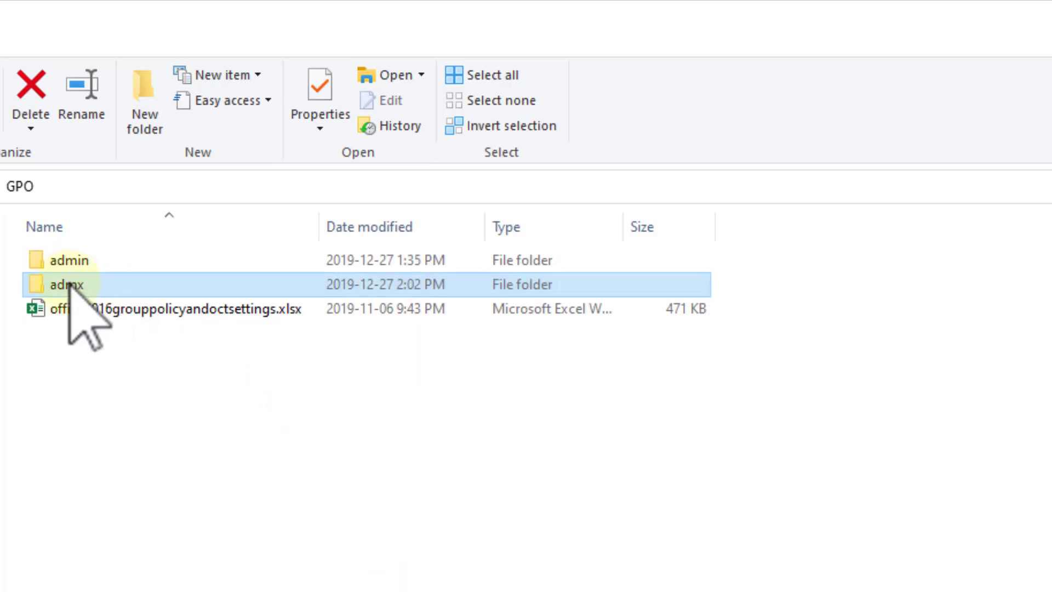
{"action": "double_click", "coordinate": [69, 283]}
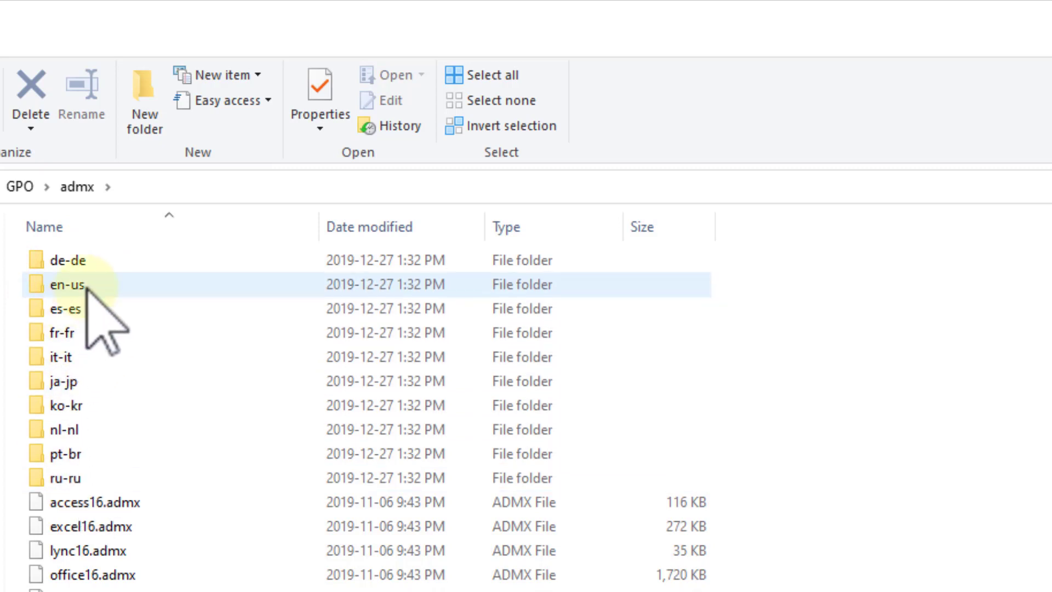
Delete every language folder in admx, from de-de to ru-ru, except en-us.
{"action": "mouse_move", "coordinate": [86, 289]}
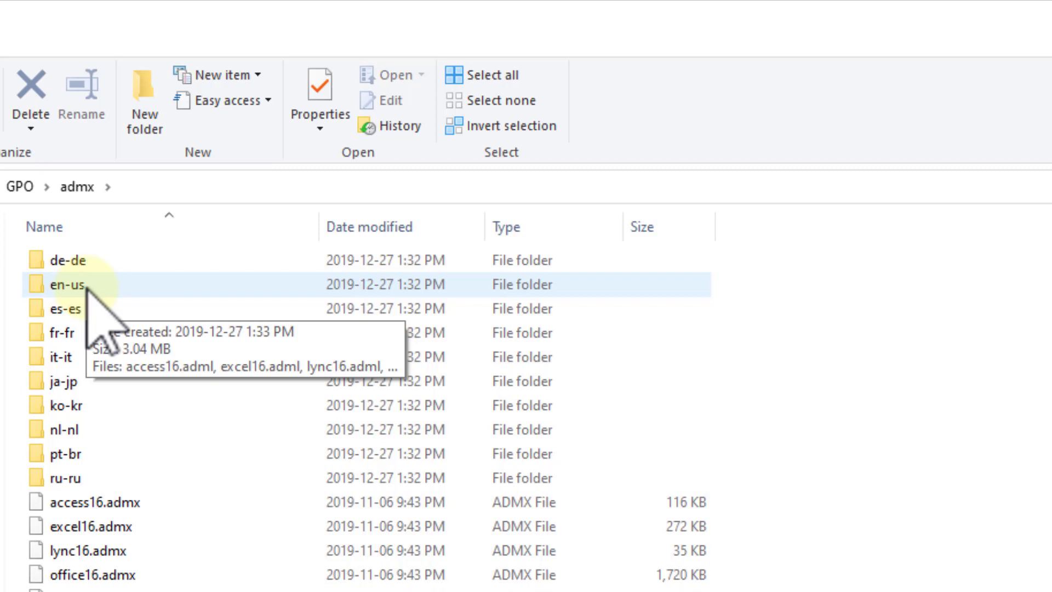
{"action": "left_click", "coordinate": [86, 287]}
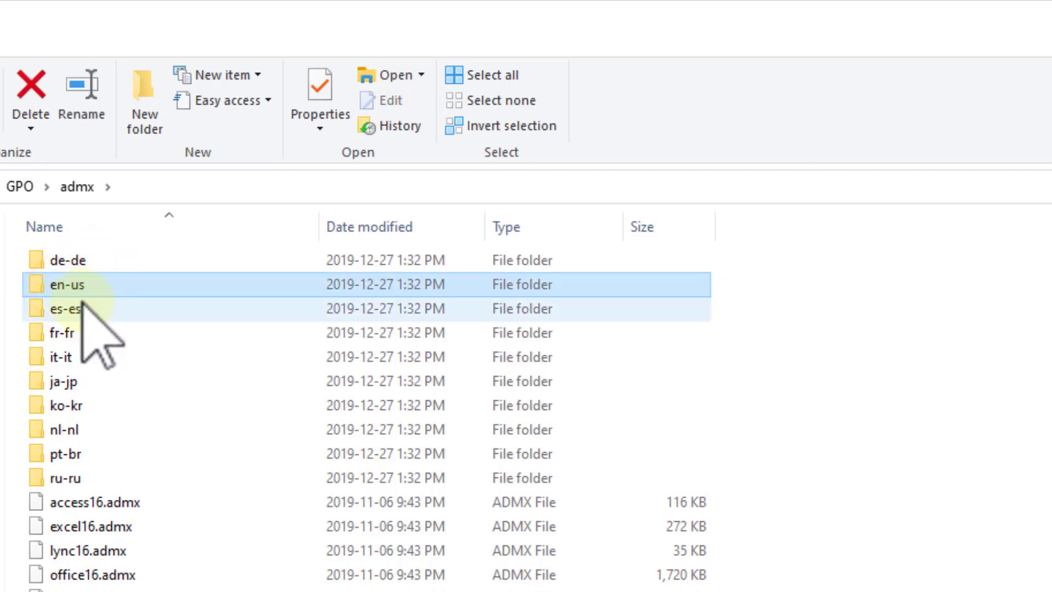
{"action": "left_click_drag", "start_coordinate": [815, 315], "coordinate": [28, 295]}
{"action": "left_click", "coordinate": [83, 257], "text": "ctrl"}
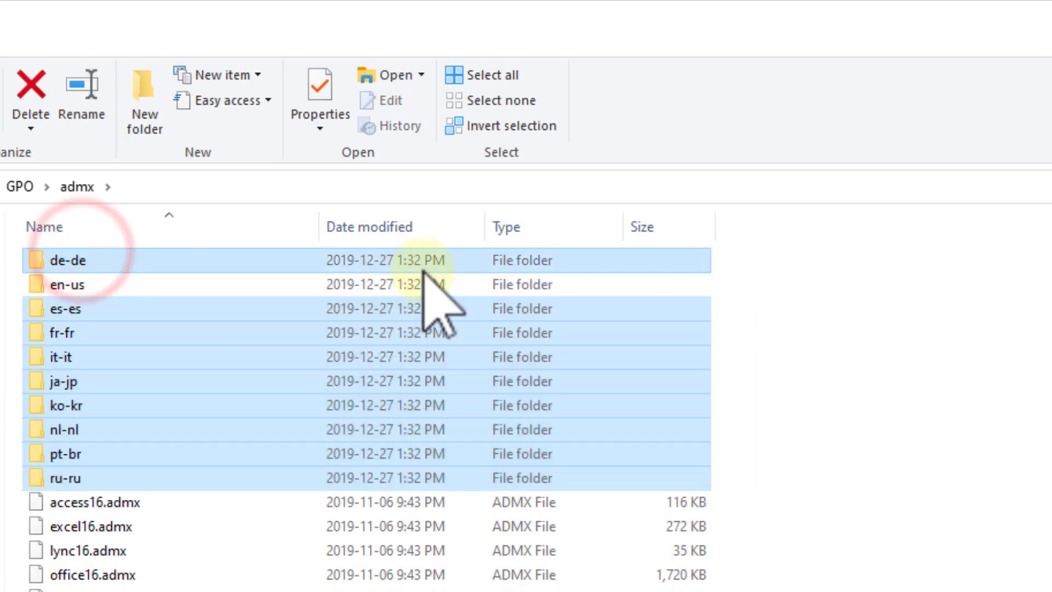
{"action": "key", "text": "Delete"}
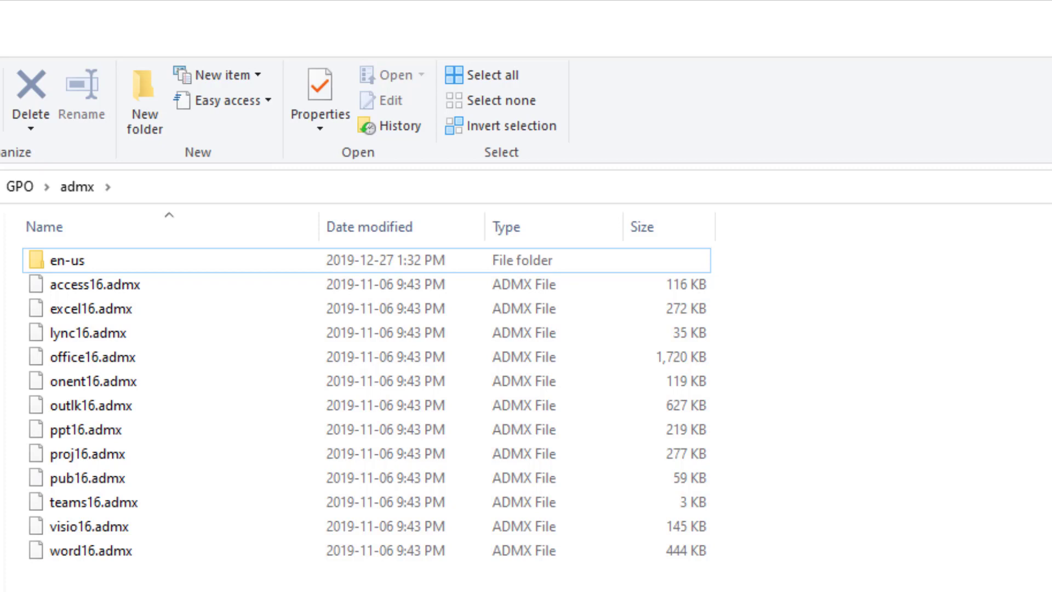
Check the ADML files inside en-us, then return to the admx folder.
{"action": "left_click", "coordinate": [54, 261]}
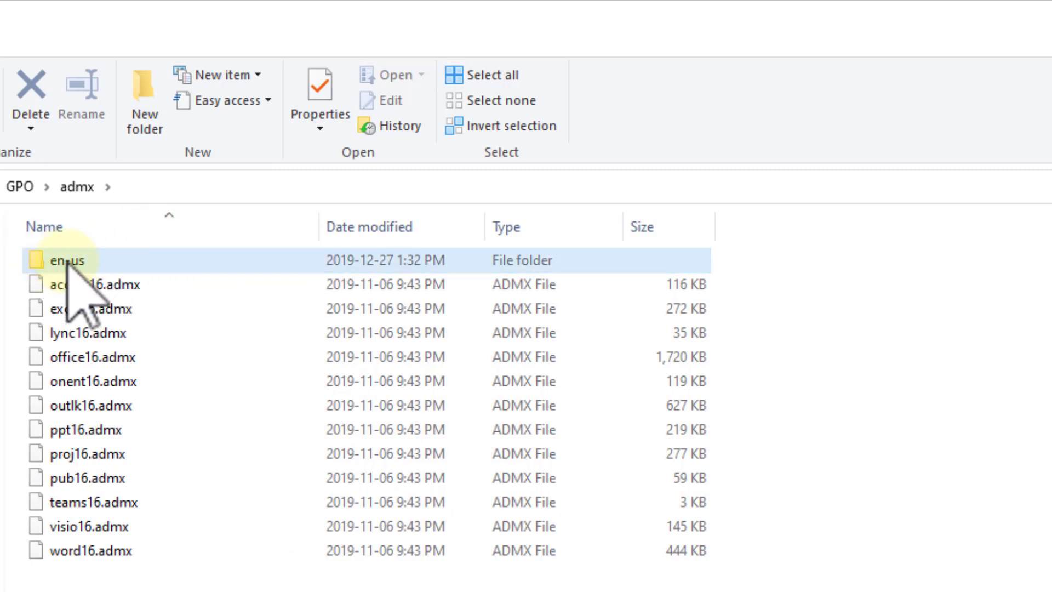
{"action": "double_click", "coordinate": [90, 260]}
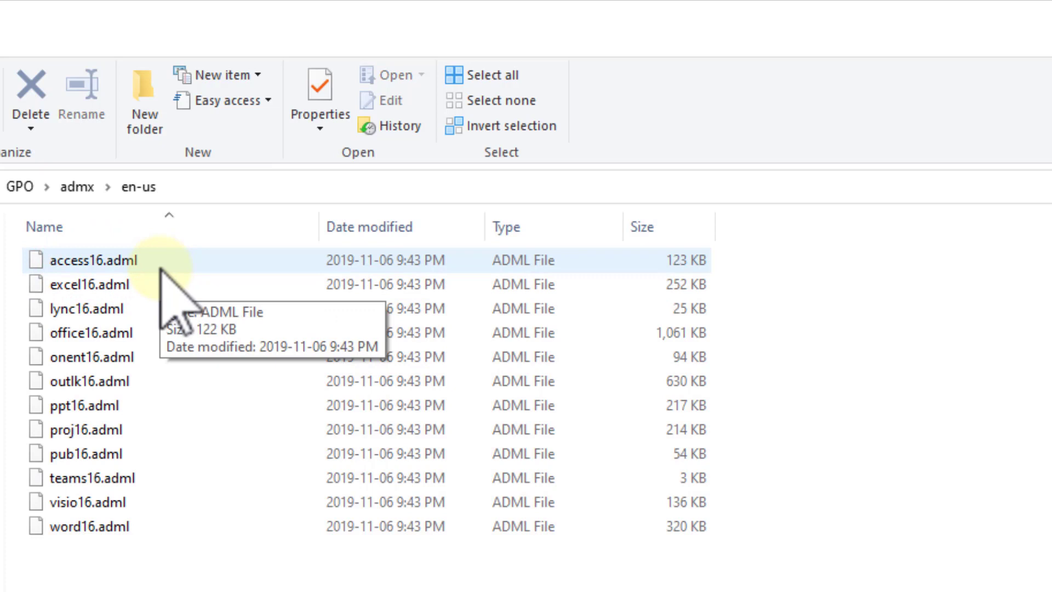
{"action": "left_click", "coordinate": [81, 187]}
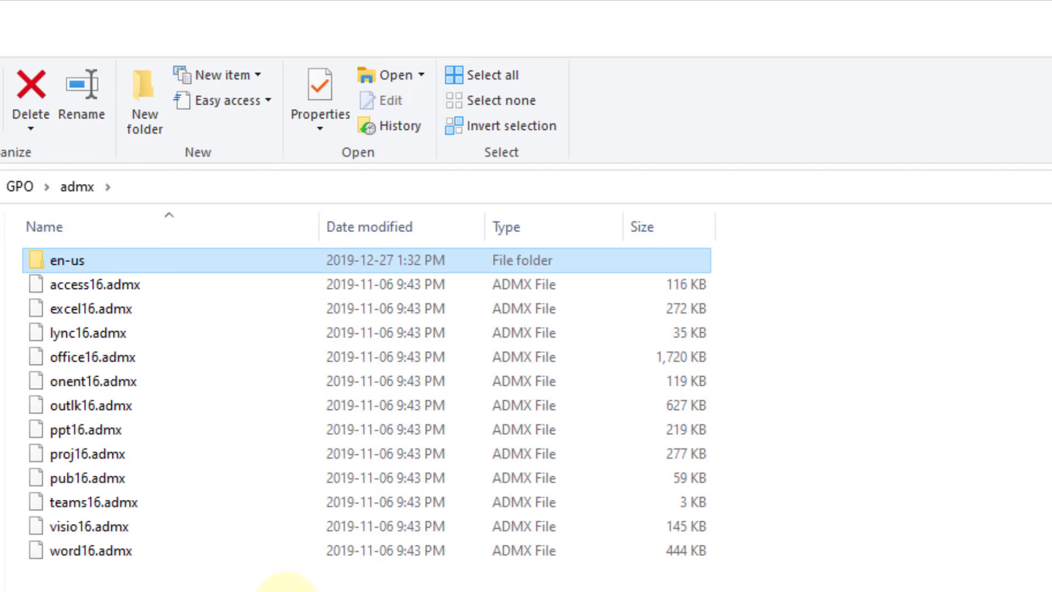
Copy all 13 admx items to the clipboard and minimize the browser to show the desktop.
{"action": "left_click_drag", "start_coordinate": [221, 575], "coordinate": [6, 240]}
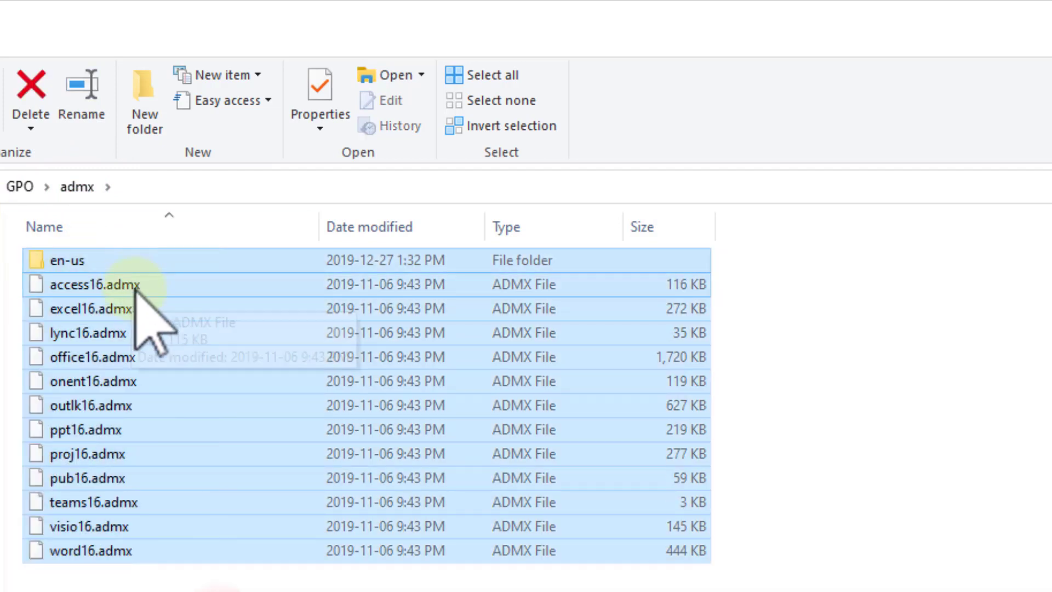
{"action": "right_click", "coordinate": [104, 303]}
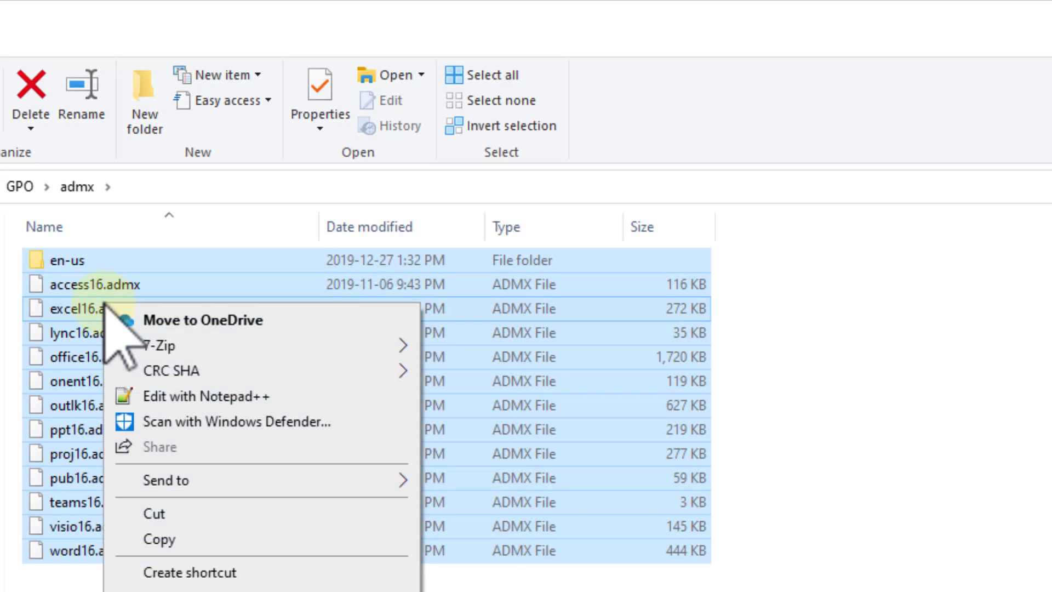
{"action": "left_click", "coordinate": [154, 538]}
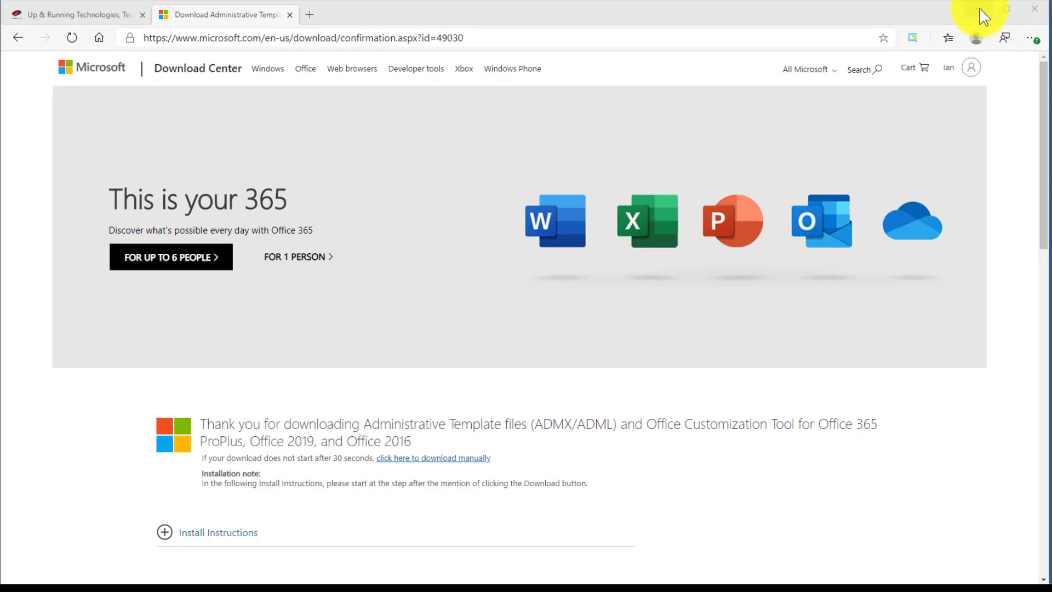
{"action": "left_click", "coordinate": [979, 8]}
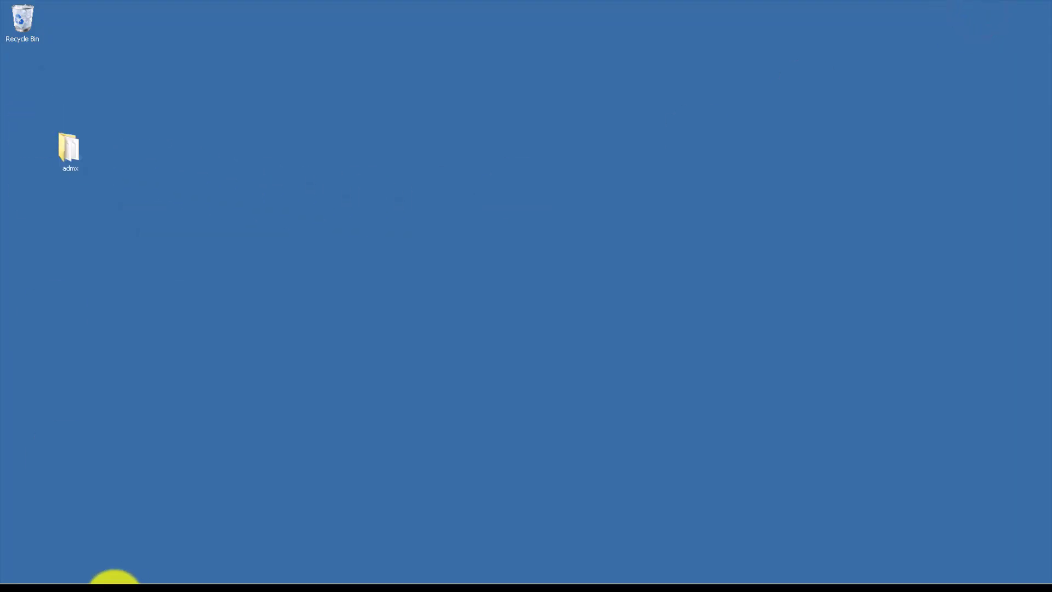
Open a new Explorer window at C:\Windows and jump down to the S folders.
{"action": "left_click", "coordinate": [117, 584]}
{"action": "left_click", "coordinate": [477, 113]}
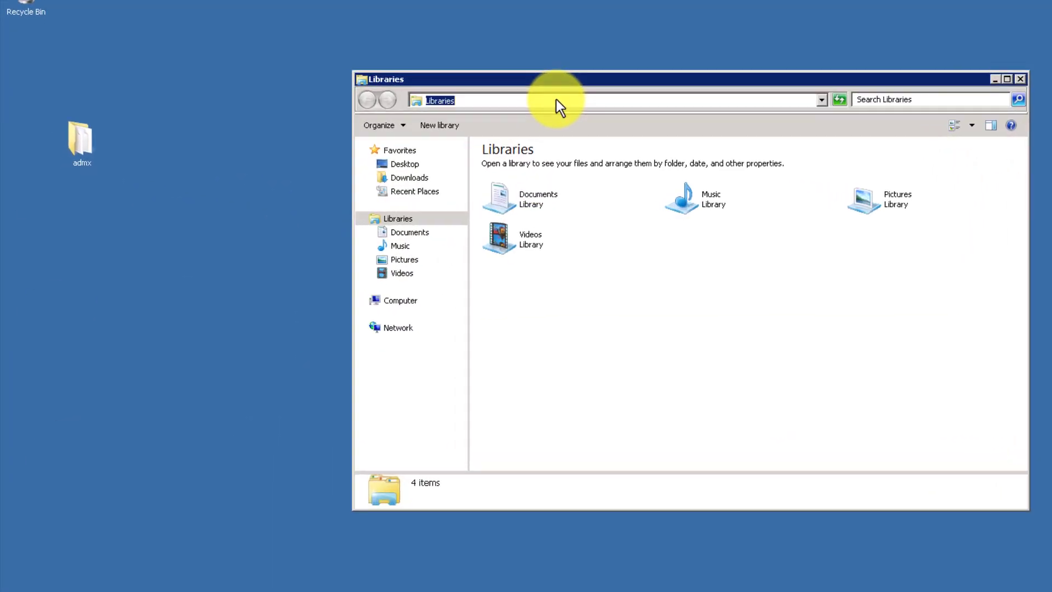
{"action": "type", "text": "c:\\windows"}
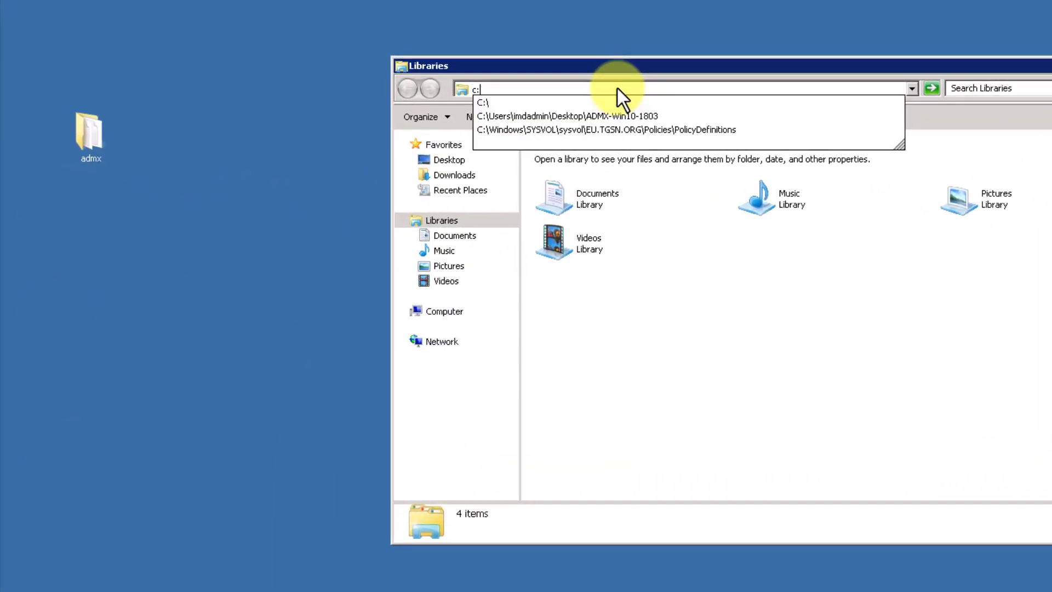
{"action": "key", "text": "Return"}
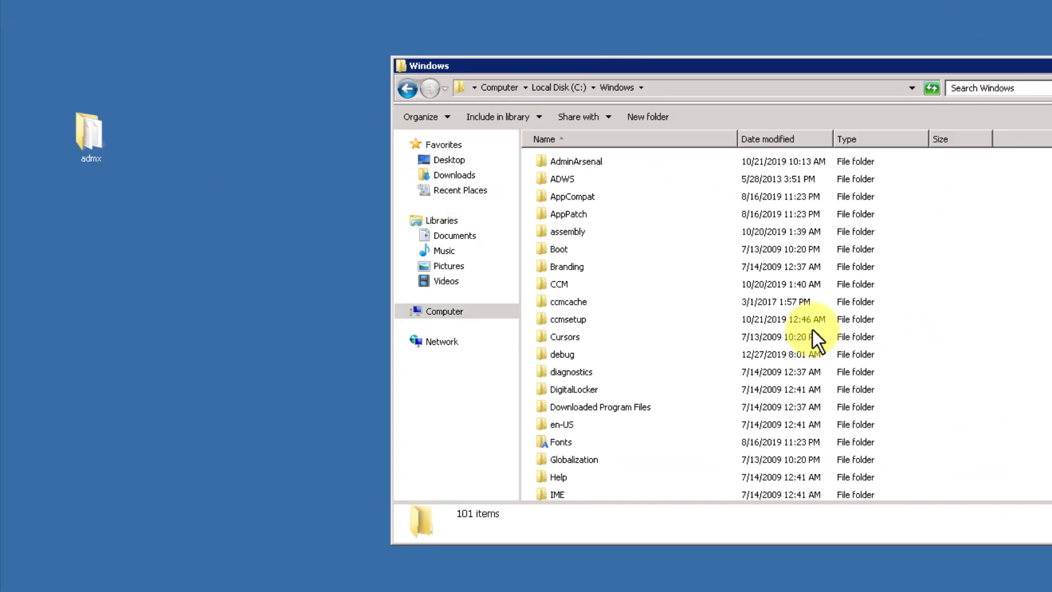
{"action": "scroll", "coordinate": [630, 376], "scroll_direction": "down", "scroll_amount": 6}
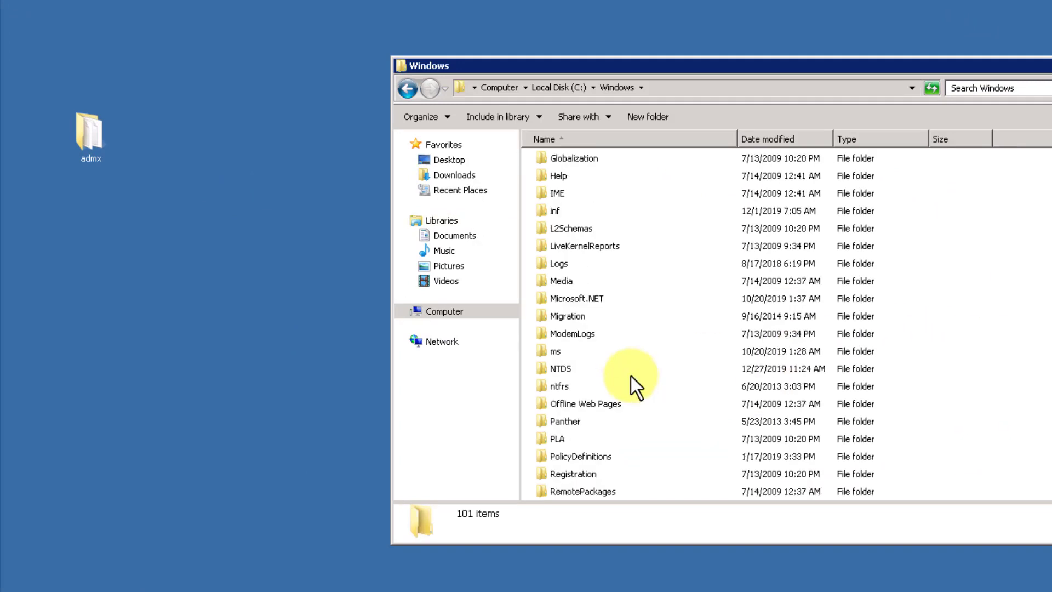
{"action": "key", "text": "s"}
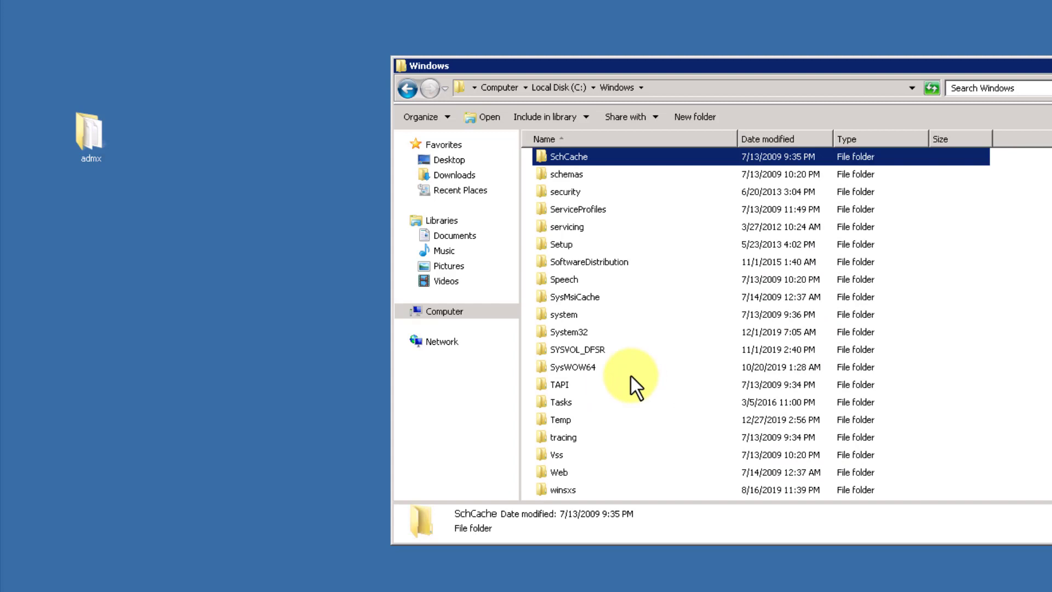
Browse through SYSVOL_DFSR\domain\Policies into the PolicyDefinitions folder.
{"action": "left_click", "coordinate": [582, 349]}
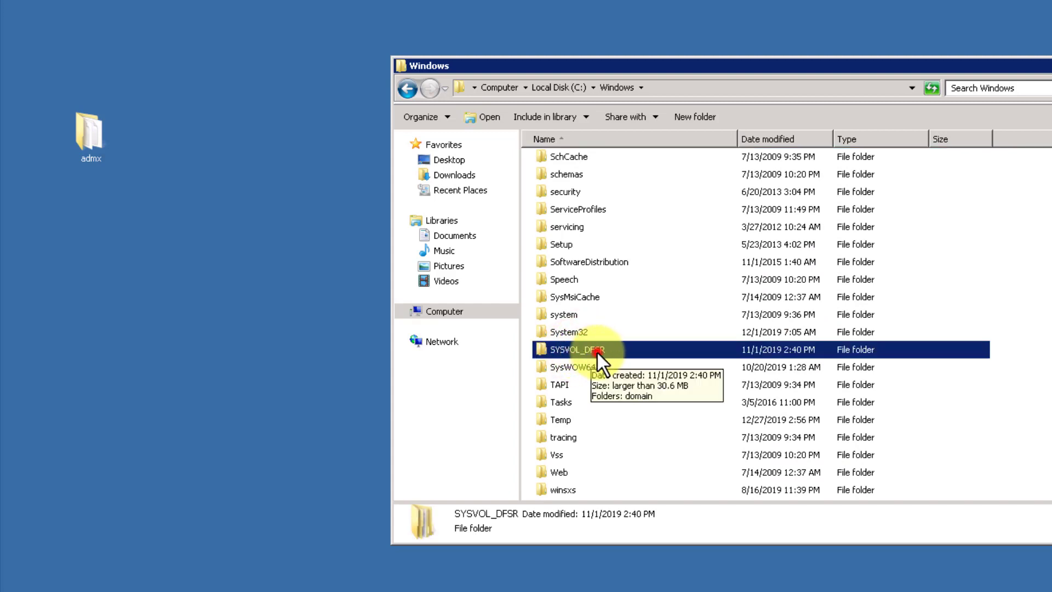
{"action": "double_click", "coordinate": [596, 351]}
{"action": "double_click", "coordinate": [572, 162]}
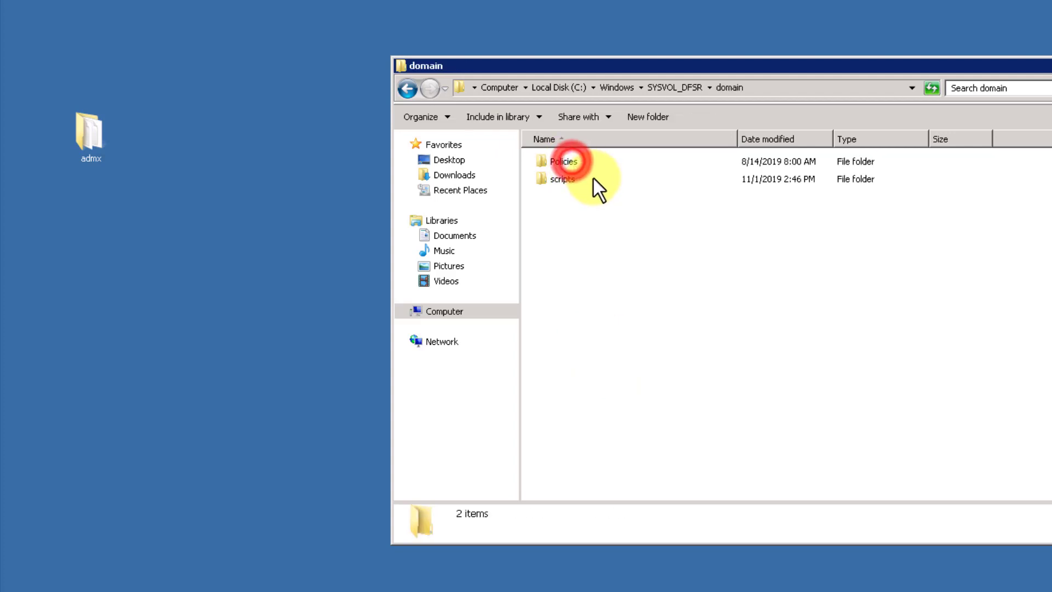
{"action": "left_click", "coordinate": [574, 158]}
{"action": "double_click", "coordinate": [574, 159]}
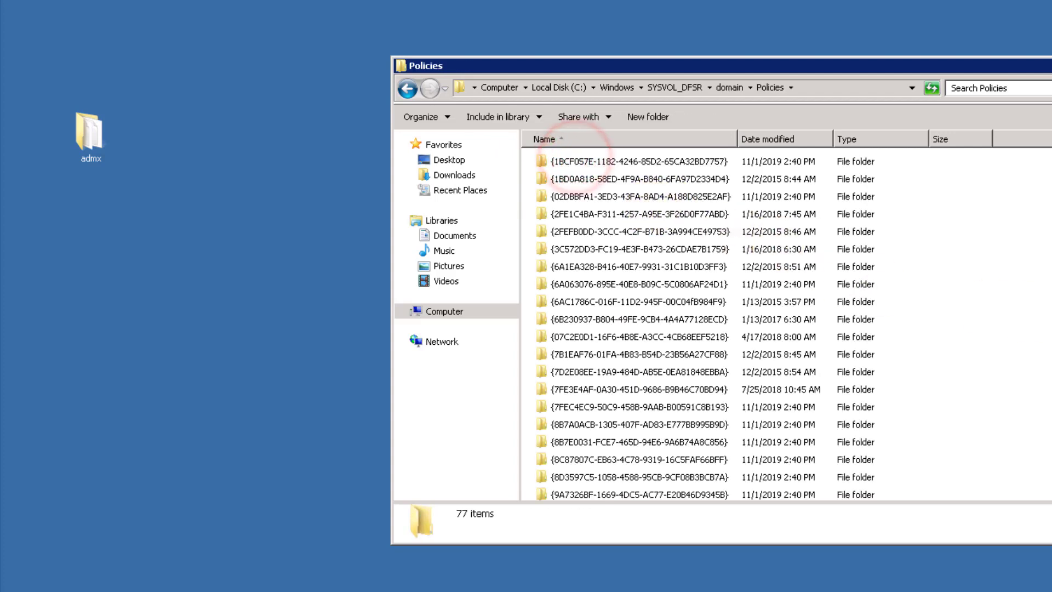
{"action": "scroll", "coordinate": [964, 164], "scroll_direction": "down", "scroll_amount": 19}
{"action": "scroll", "coordinate": [964, 164], "scroll_direction": "up", "scroll_amount": 19}
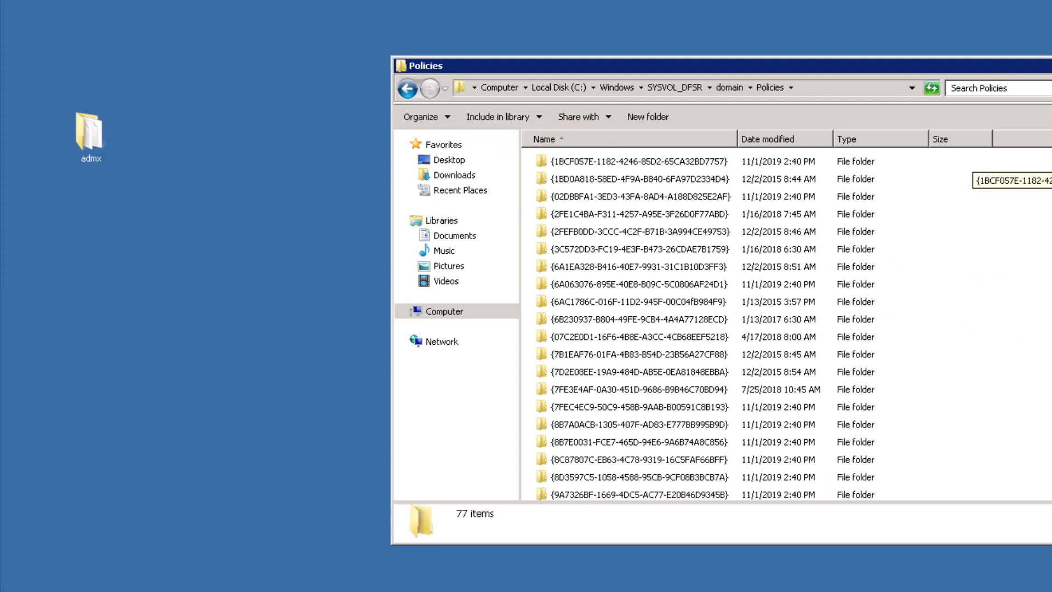
{"action": "scroll", "coordinate": [821, 329], "scroll_direction": "down", "scroll_amount": 18}
{"action": "left_click", "coordinate": [679, 492]}
{"action": "double_click", "coordinate": [580, 493]}
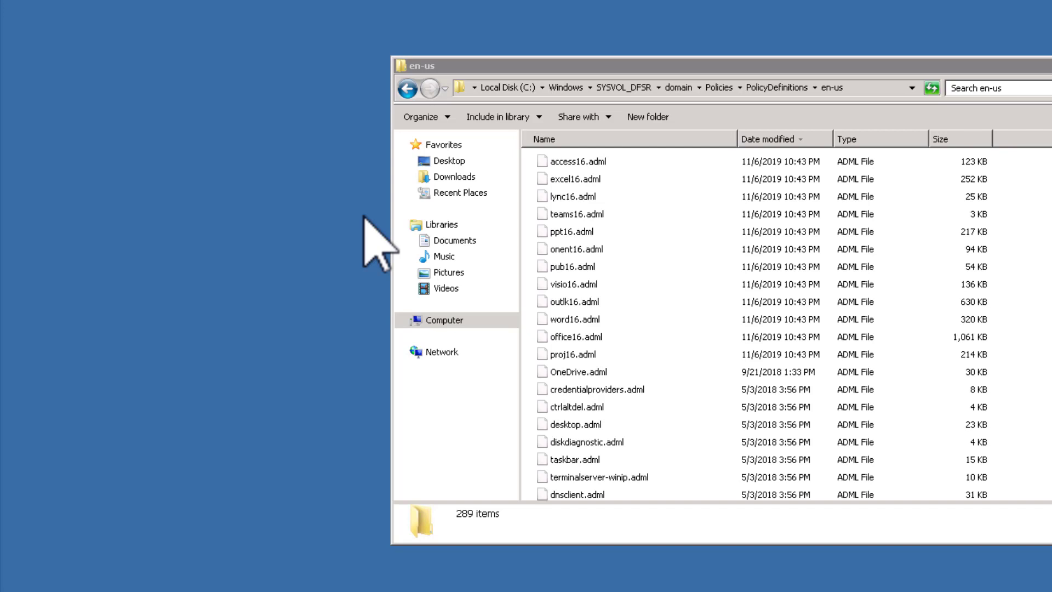
Sort the en-us ADML files by name, check access16.adml, and reopen en-us from PolicyDefinitions.
{"action": "left_click", "coordinate": [576, 215]}
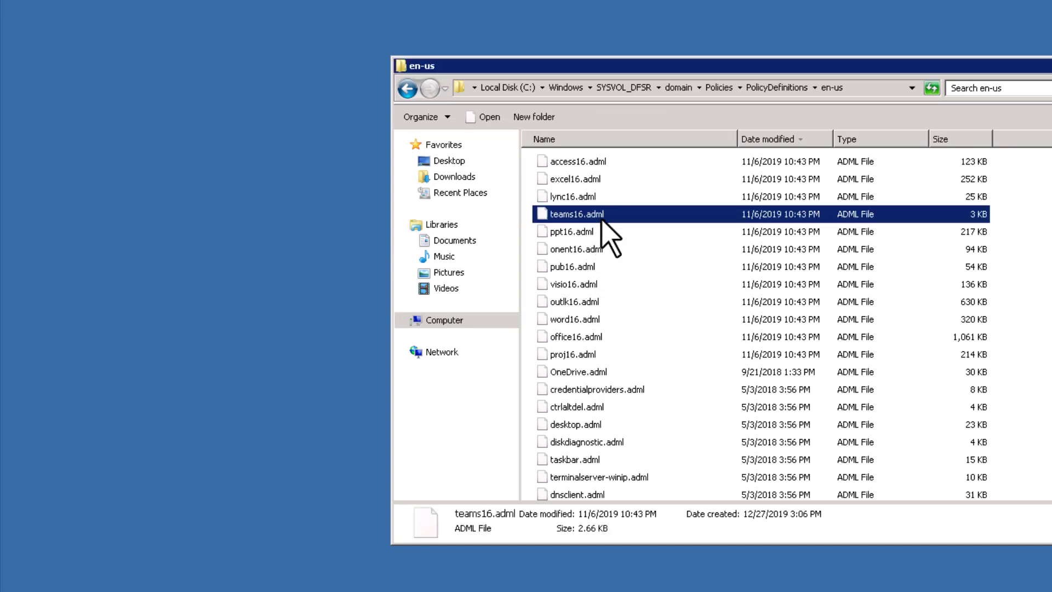
{"action": "left_click", "coordinate": [693, 139]}
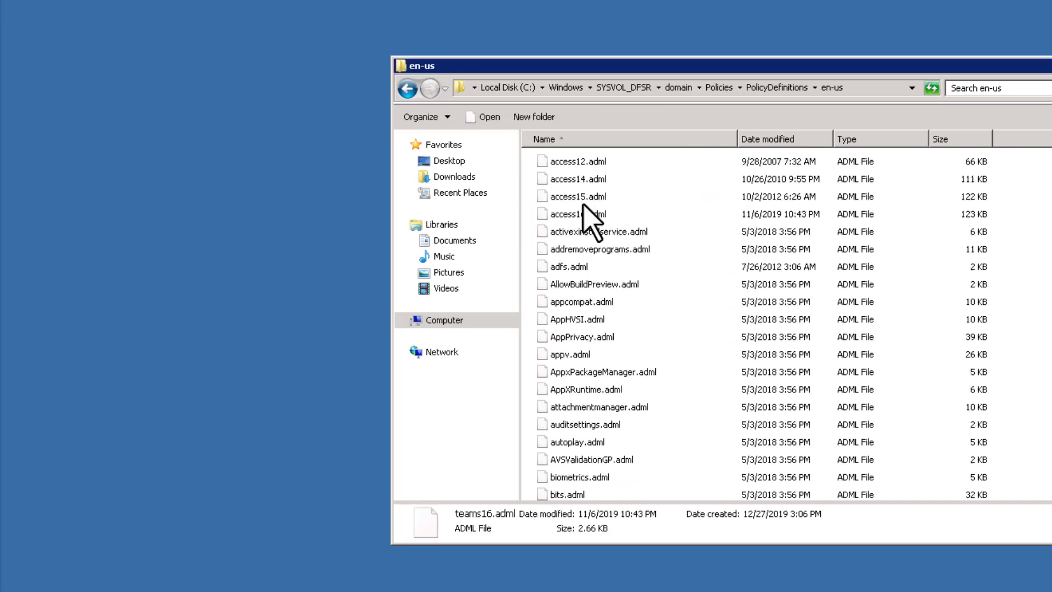
{"action": "left_click", "coordinate": [580, 215]}
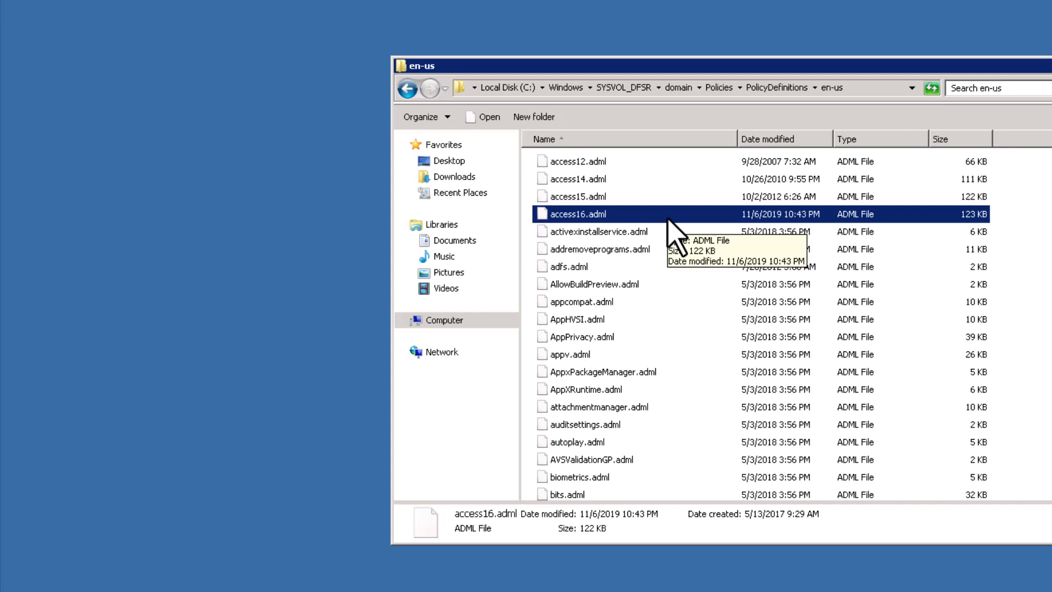
{"action": "left_click", "coordinate": [776, 88]}
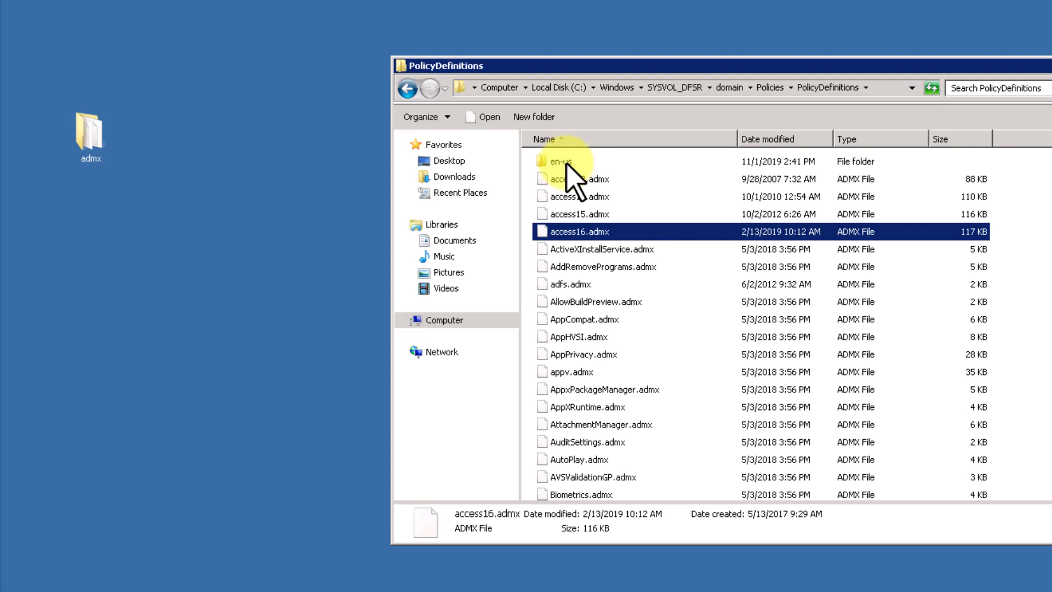
{"action": "double_click", "coordinate": [563, 162]}
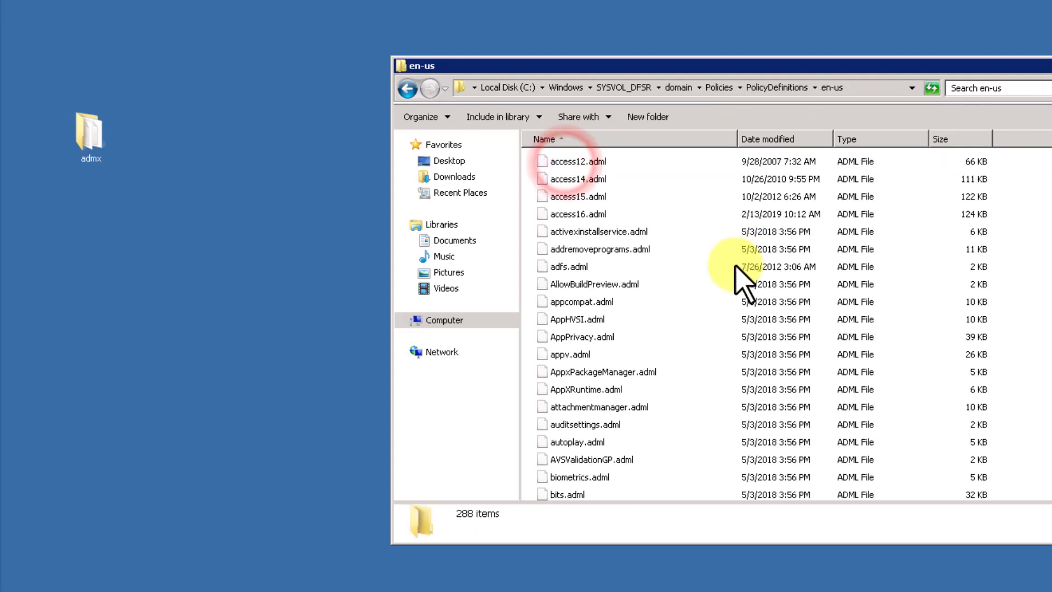
Sort by date modified, then copy all 13 admx items into PolicyDefinitions.
{"action": "left_click", "coordinate": [782, 140]}
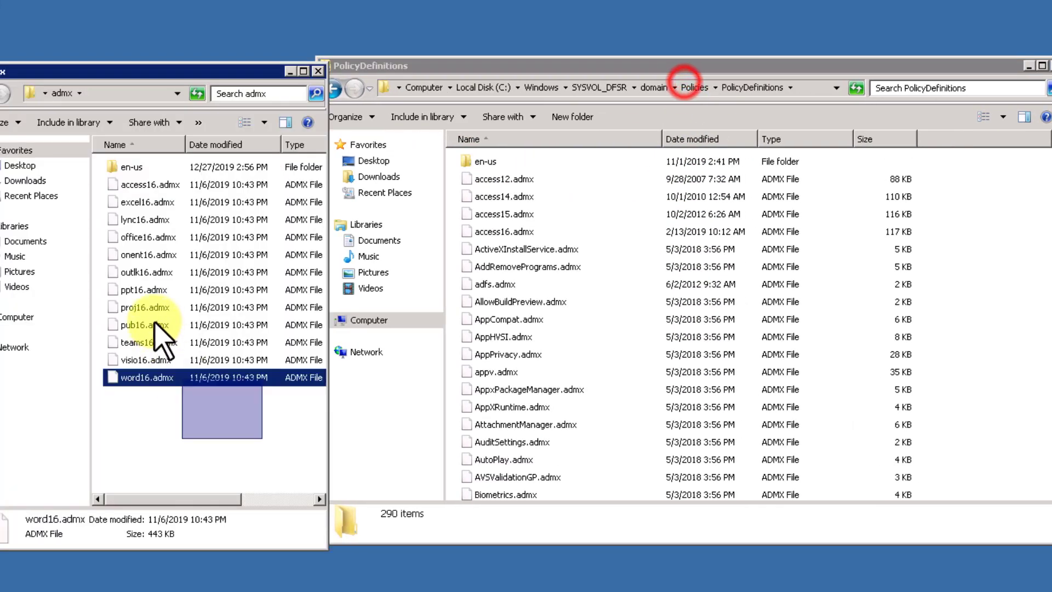
{"action": "left_click_drag", "start_coordinate": [155, 322], "coordinate": [142, 306]}
{"action": "left_click", "coordinate": [176, 420]}
{"action": "left_click_drag", "start_coordinate": [228, 429], "coordinate": [17, 132]}
{"action": "left_click_drag", "start_coordinate": [128, 196], "coordinate": [961, 304]}
{"action": "left_click", "coordinate": [984, 311]}
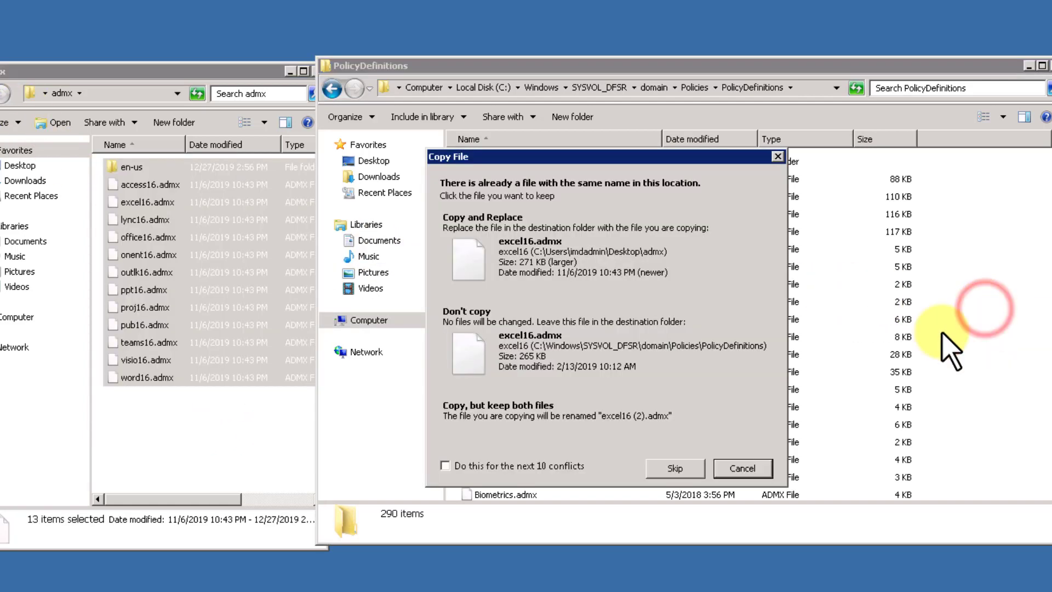
Replace all conflicting templates with the newer copies, merge en-us, and continue as administrator.
{"action": "left_click", "coordinate": [505, 468]}
{"action": "left_click", "coordinate": [538, 253]}
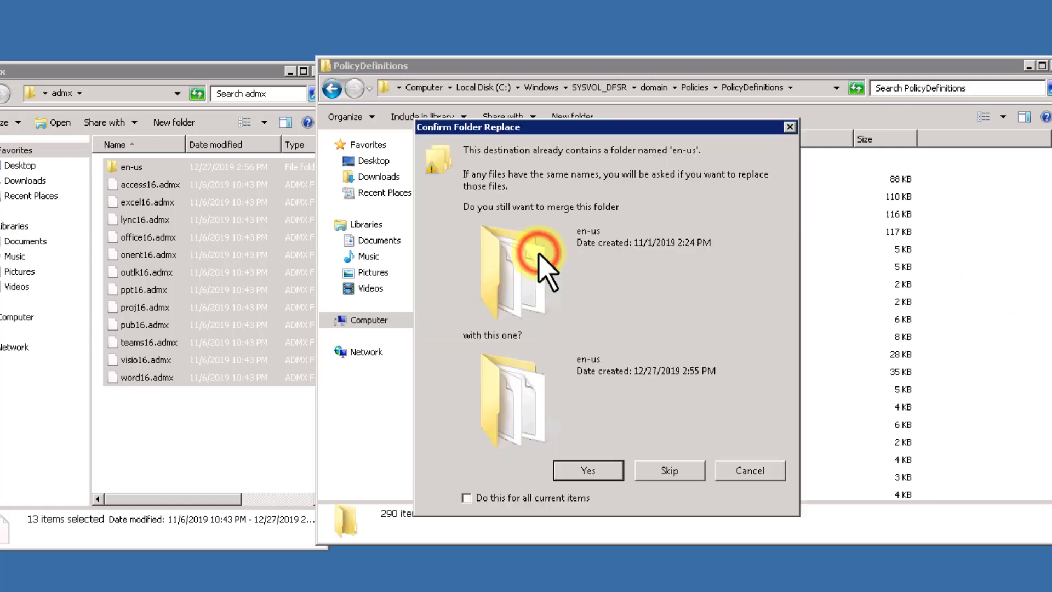
{"action": "left_click", "coordinate": [564, 490]}
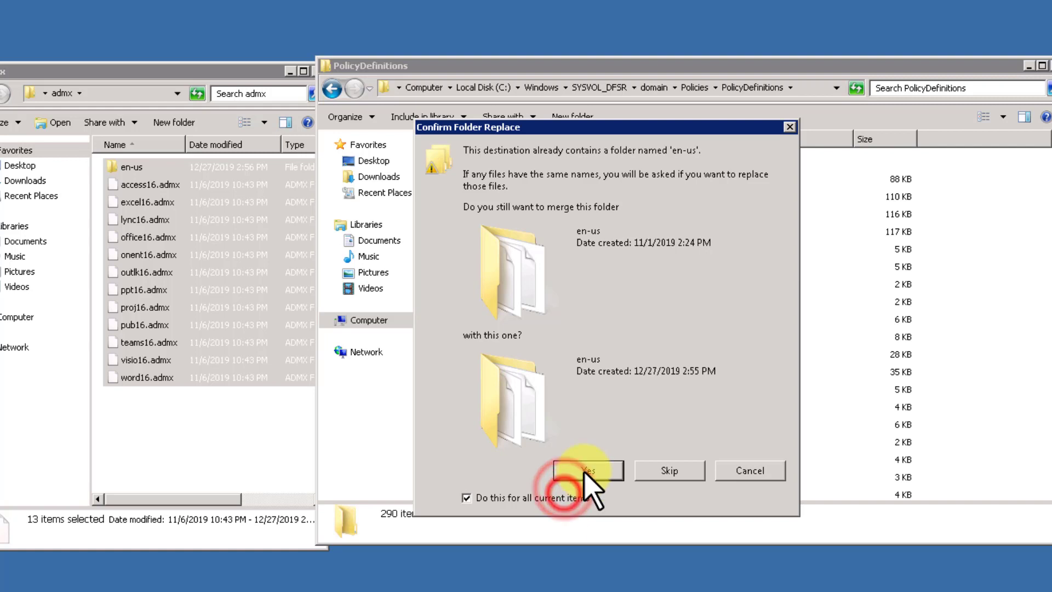
{"action": "left_click", "coordinate": [586, 470]}
{"action": "left_click", "coordinate": [587, 376]}
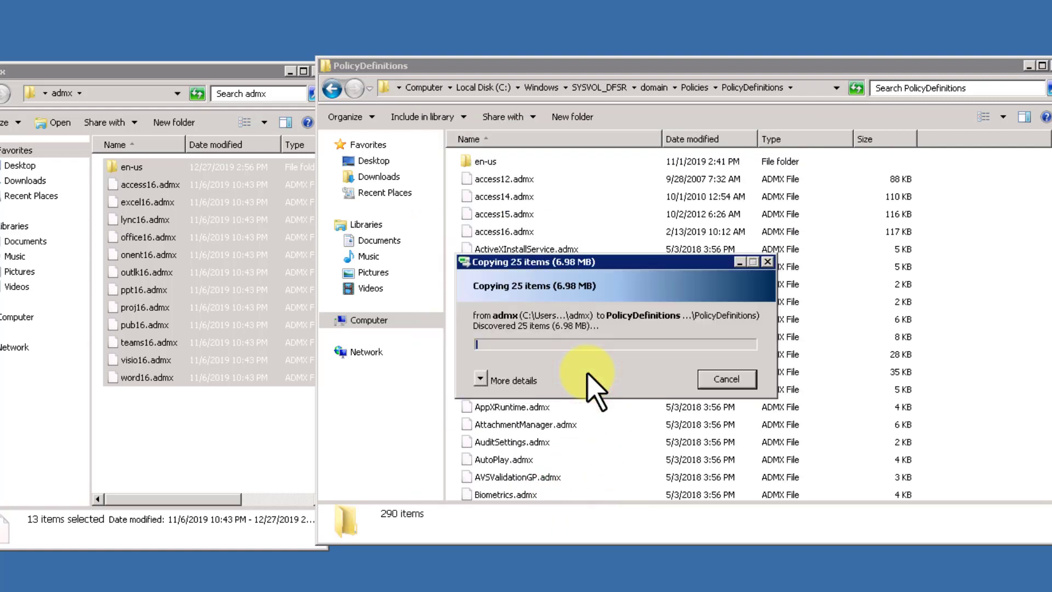
Open PolicyDefinitions' en-us folder to check the new ADML files, then bring the admx window forward.
{"action": "scroll", "coordinate": [1040, 219], "scroll_direction": "up", "scroll_amount": 20}
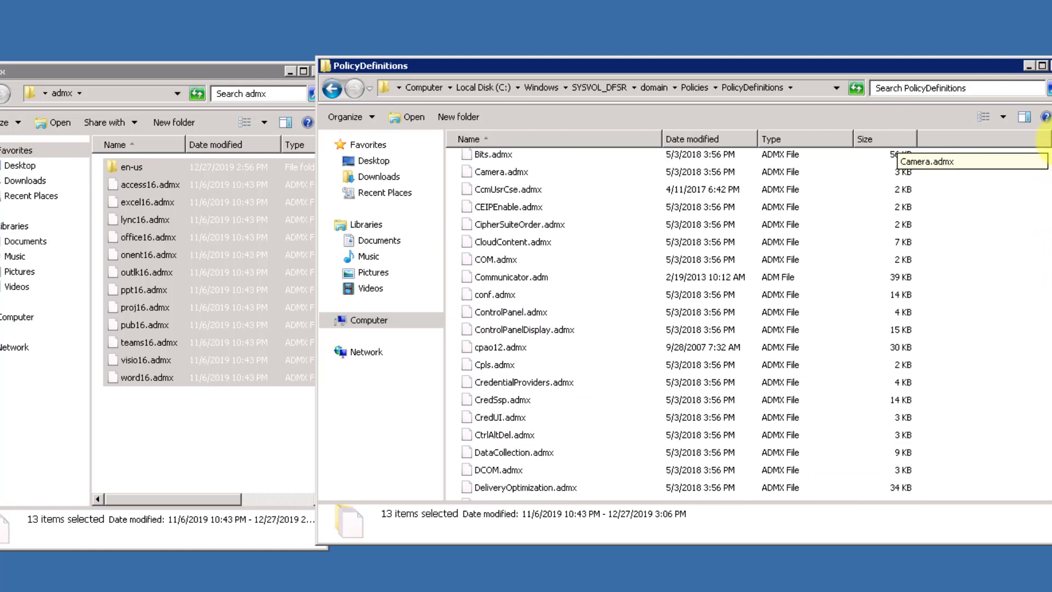
{"action": "left_click", "coordinate": [520, 162]}
{"action": "double_click", "coordinate": [520, 162]}
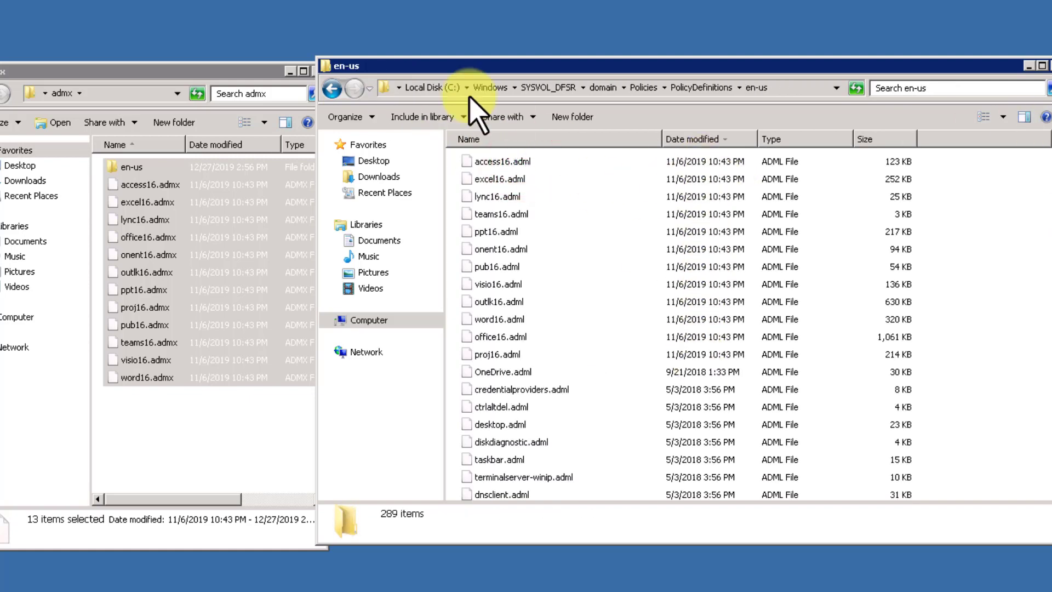
{"action": "left_click", "coordinate": [227, 80]}
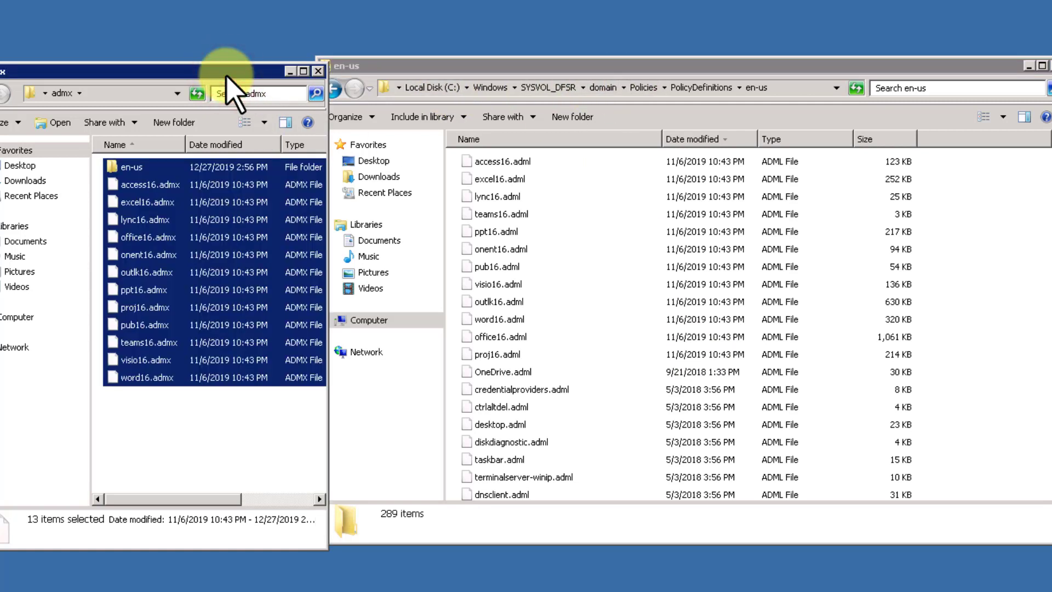